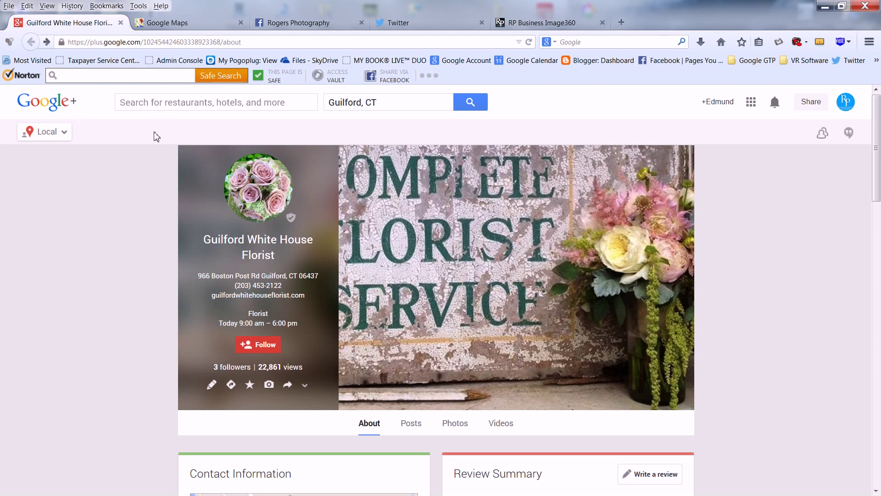
Step: Scroll down the Guilford White House Florist Google+ page to reach its See inside 360° tour
left_click_drag(874, 161, 872, 339)
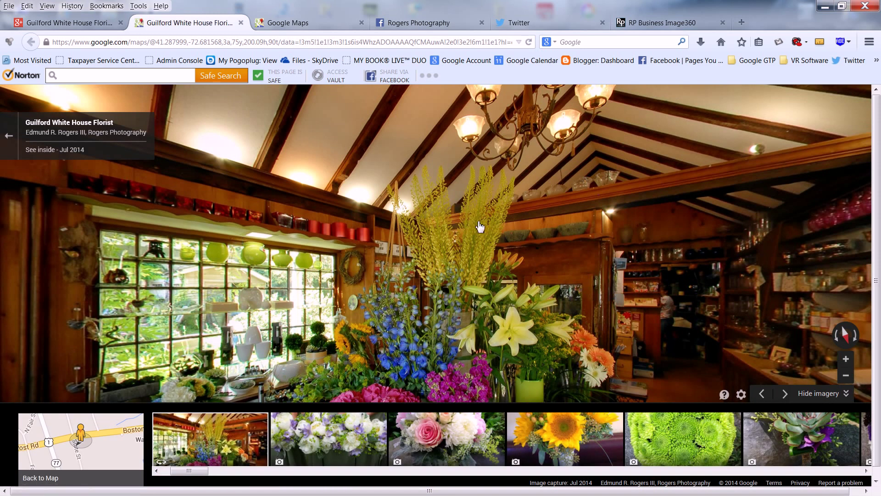
Step: Return to classic Google Maps from the help menu, confirming in the feedback panel
left_click(724, 395)
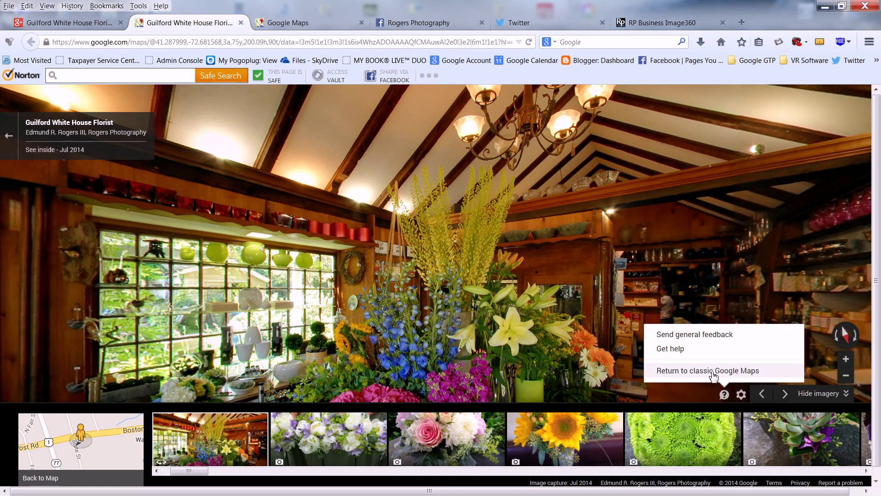
left_click(714, 374)
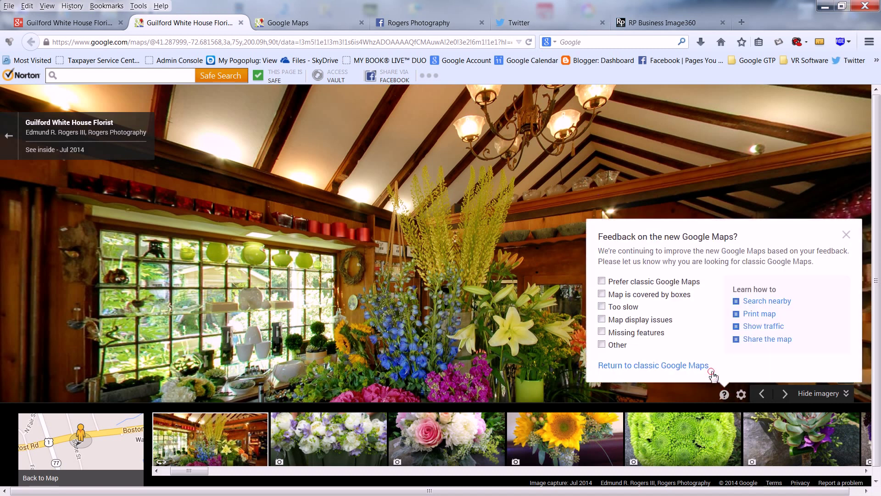
left_click(657, 366)
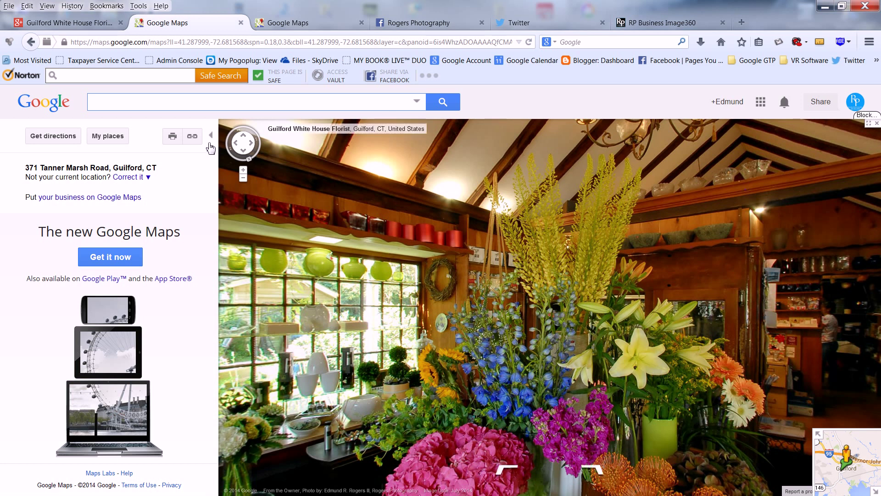
Step: Copy the tour's short goo.gl URL and switch to the Rogers Photography Facebook page
left_click(192, 136)
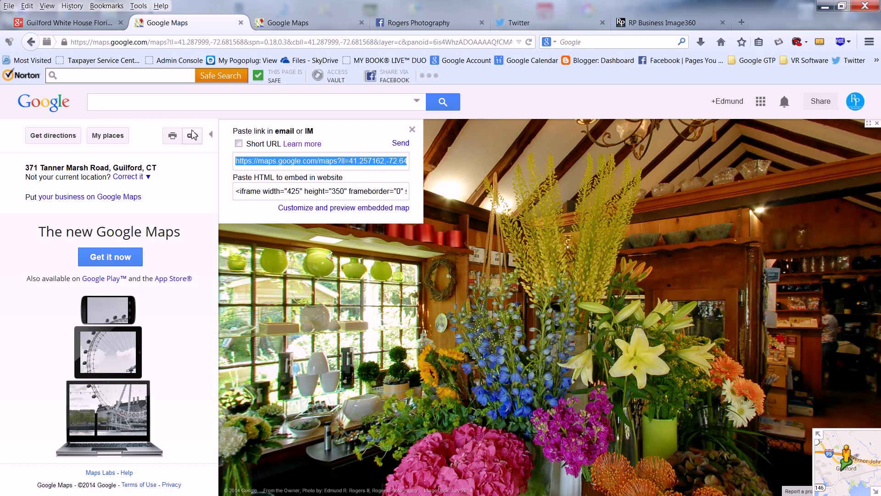
left_click(238, 143)
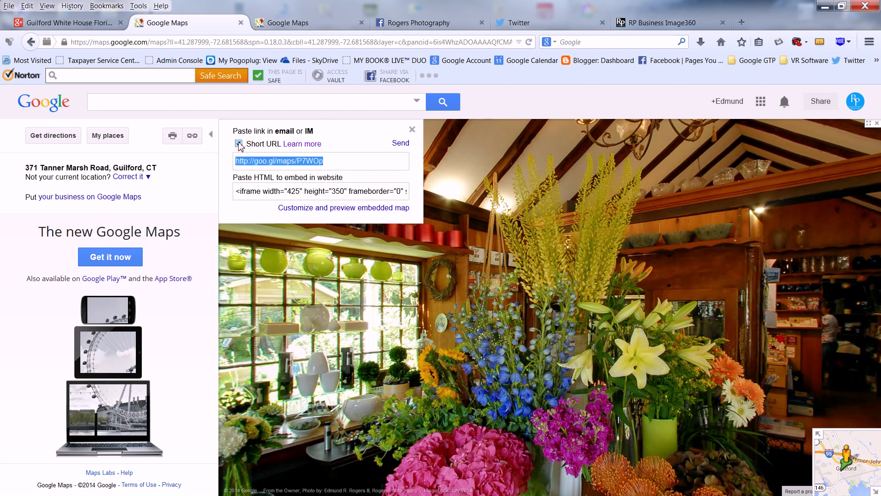
right_click(281, 161)
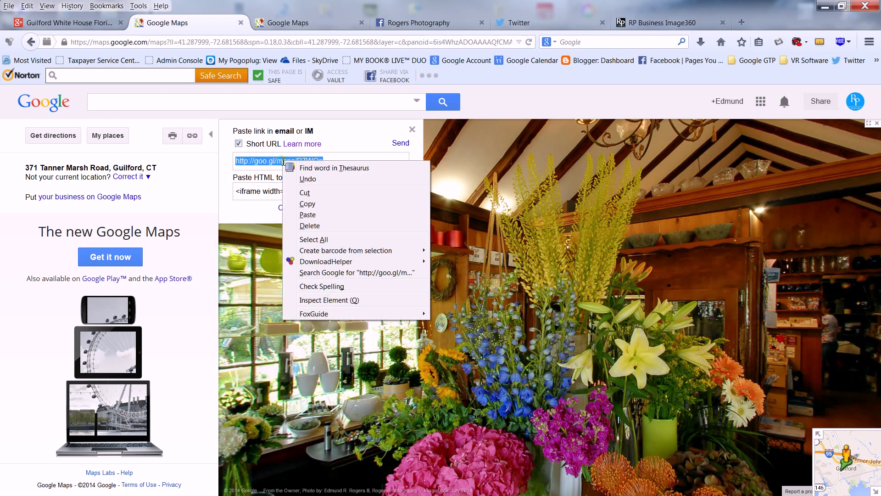
left_click(315, 204)
left_click(436, 24)
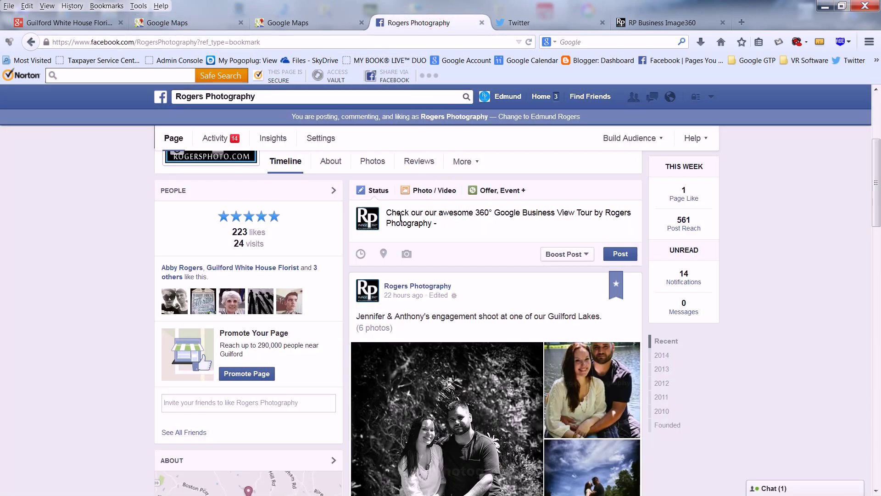
Step: Paste the short tour link after the Facebook post text
left_click(449, 223)
right_click(450, 224)
left_click(475, 278)
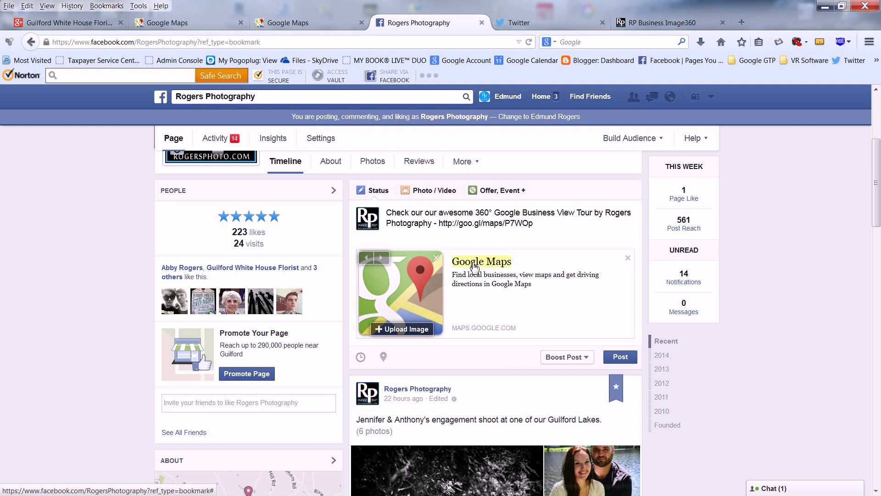
Step: Retitle the link preview 'View our Awesome Virtual Tour by Rogers Photography!'
left_click(474, 265)
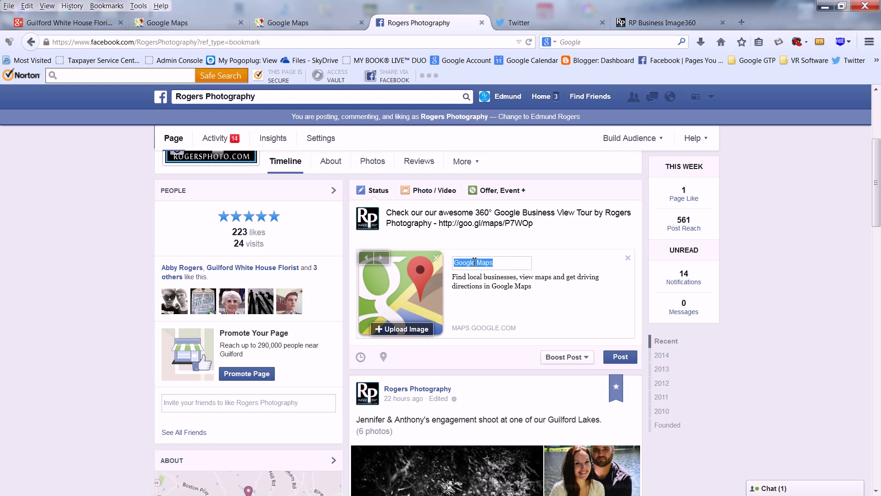
type("View our Awesome")
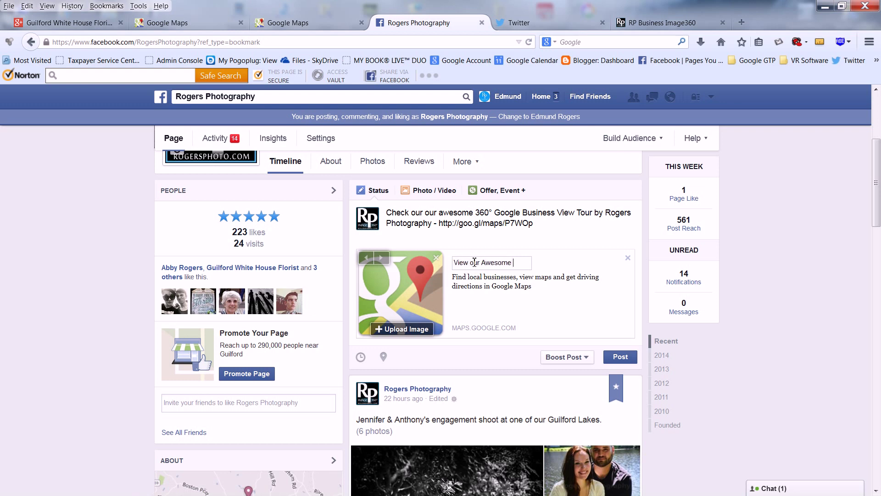
type(" Virtual Tour by Rogers Photography!")
key("Return")
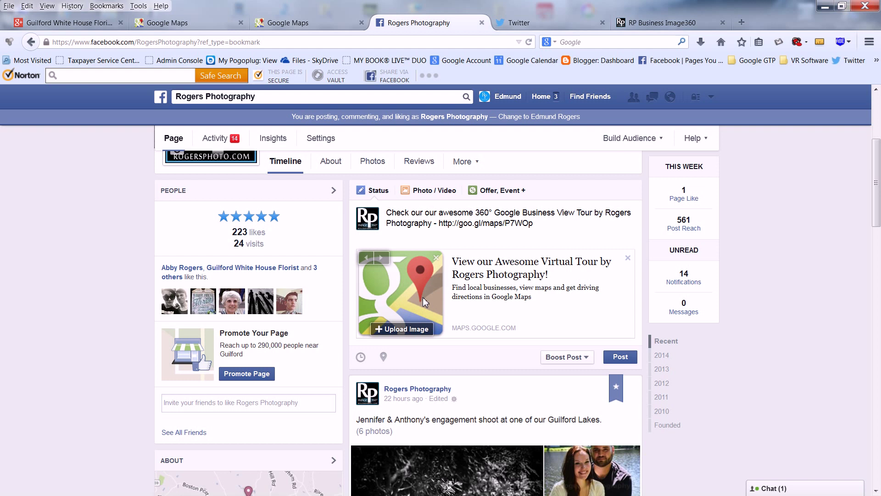
Step: Upload the black-and-white Jennifer & Anthony photo as the link preview image, then go to Twitter
left_click(391, 329)
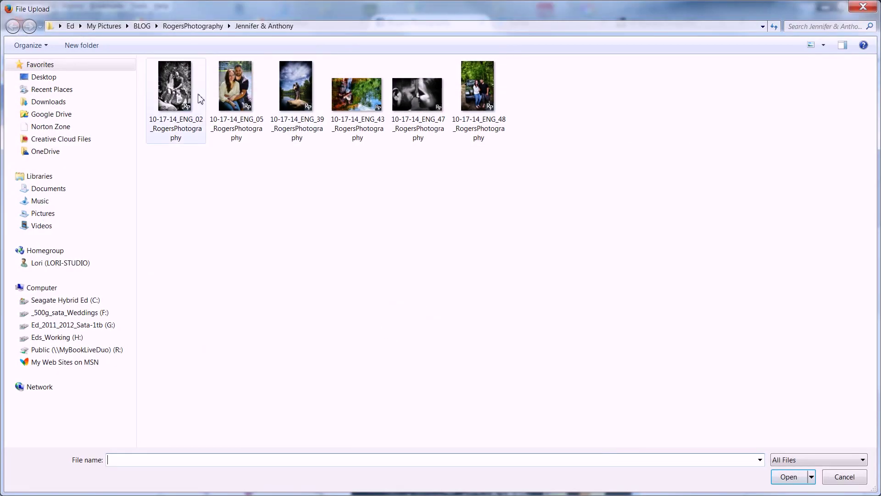
double_click(424, 100)
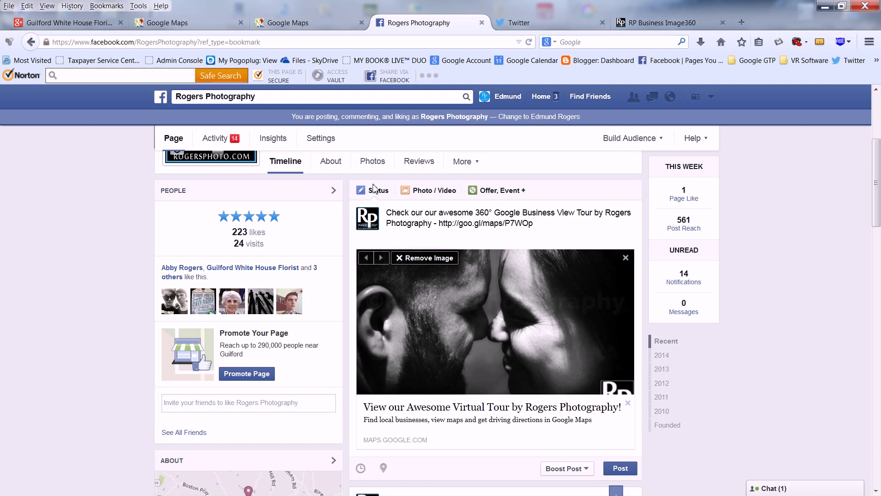
left_click(560, 25)
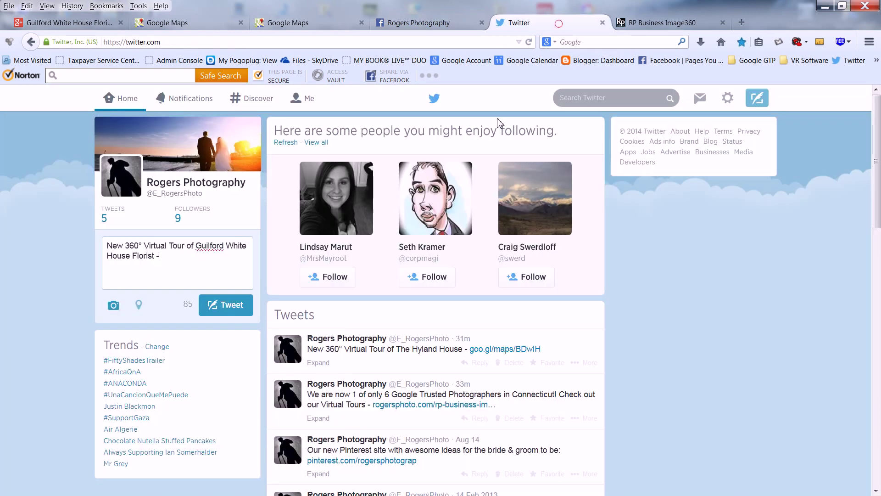
Step: Paste the goo.gl tour link into the florist-tour tweet and publish it
right_click(166, 257)
left_click(196, 309)
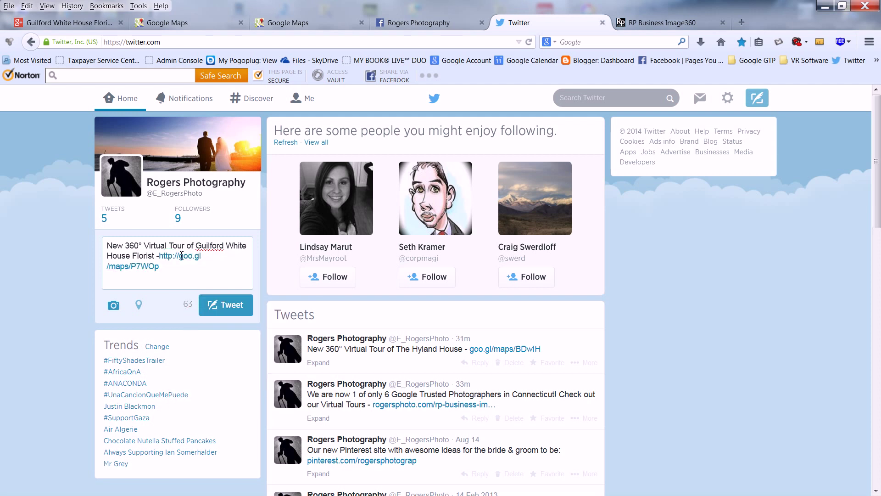
left_click(225, 305)
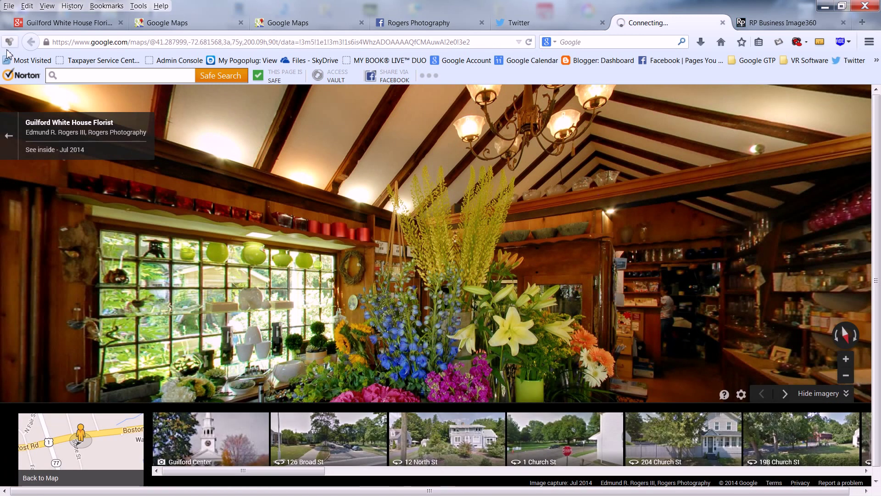
Step: In classic Maps, open the embedded map preview and choose the Large 700×394 size
left_click(172, 24)
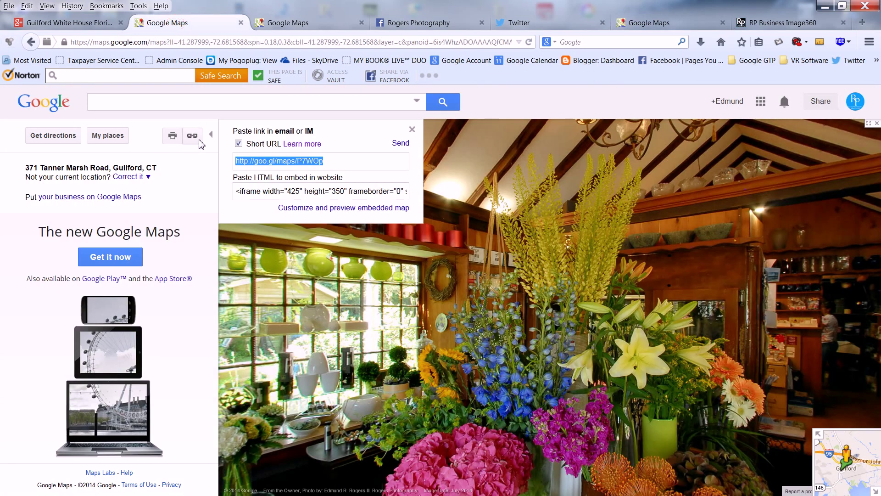
left_click(315, 214)
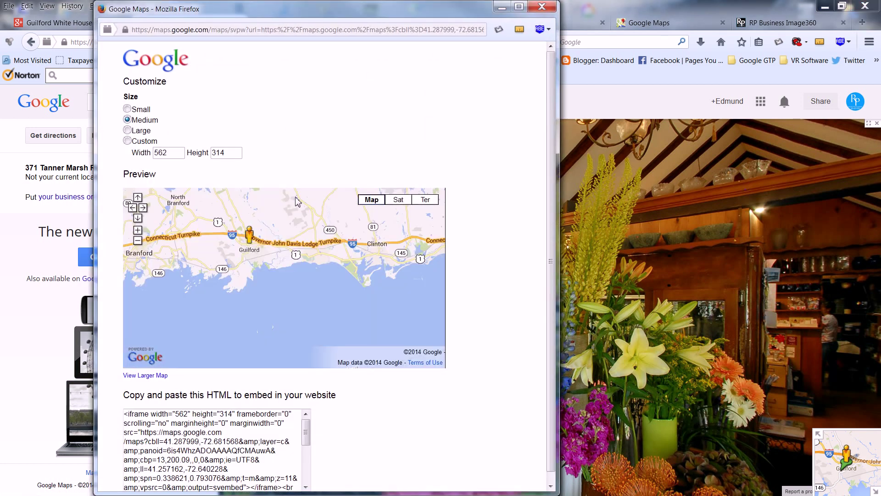
left_click(127, 110)
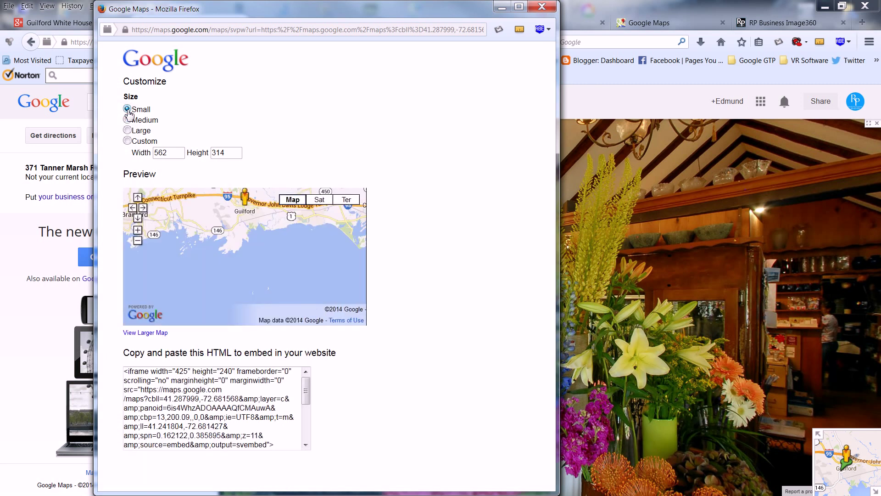
left_click(128, 120)
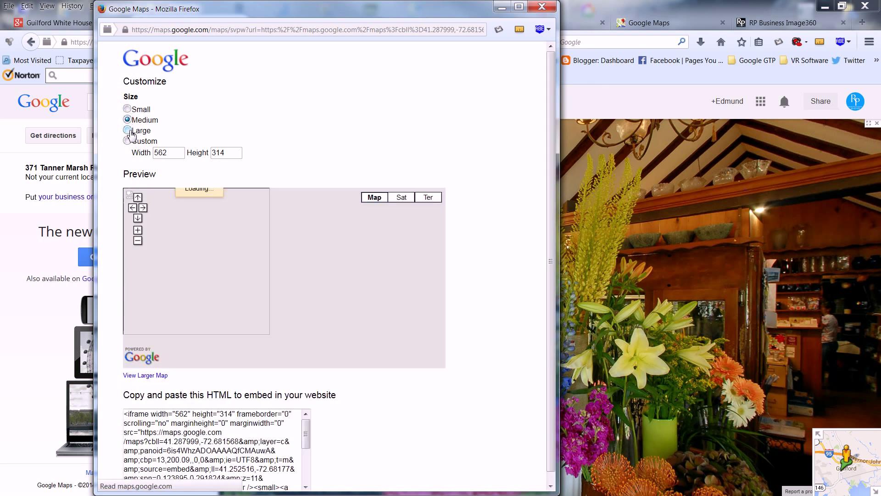
left_click(128, 131)
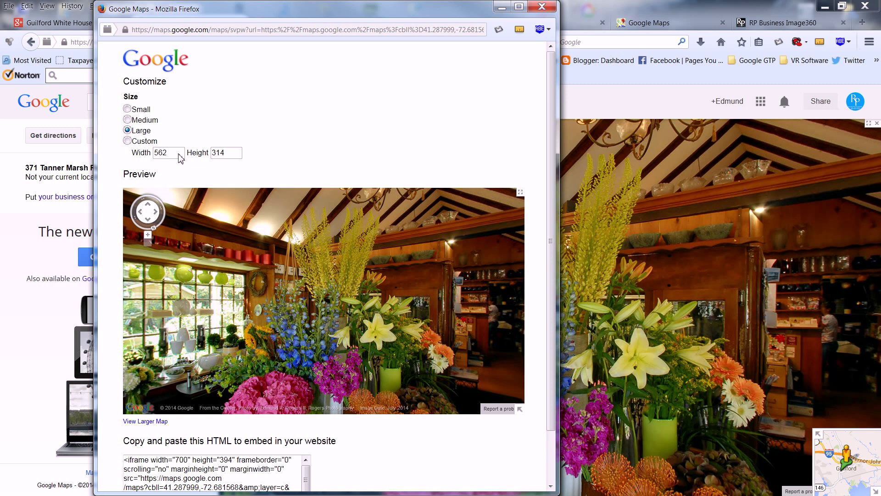
Step: Select all of the embed HTML iframe code
left_click(552, 102)
left_click_drag(553, 103, 559, 216)
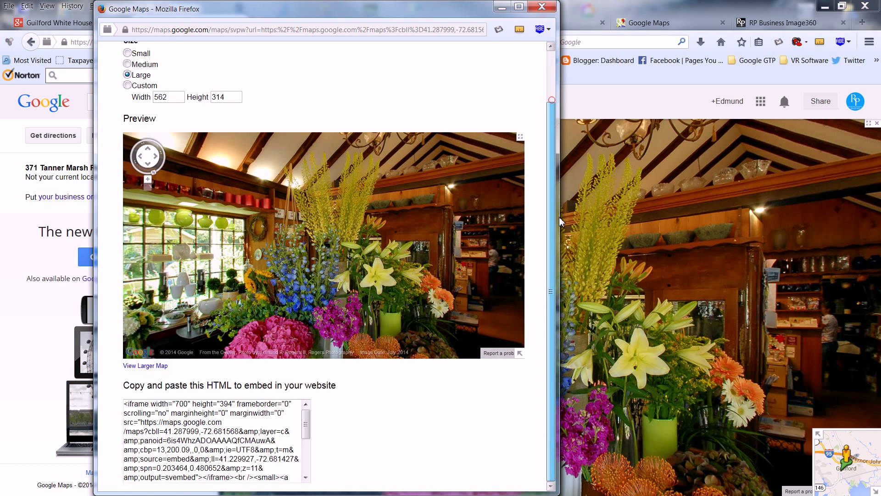
left_click(216, 419)
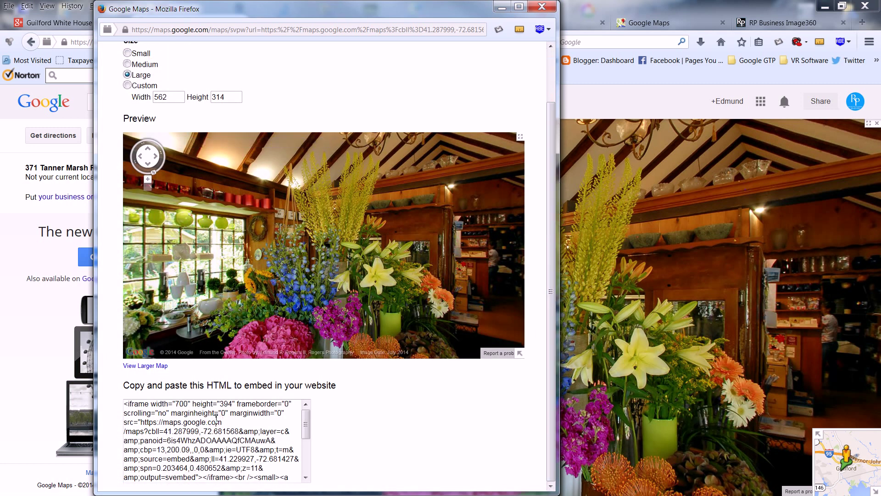
key("ctrl+a")
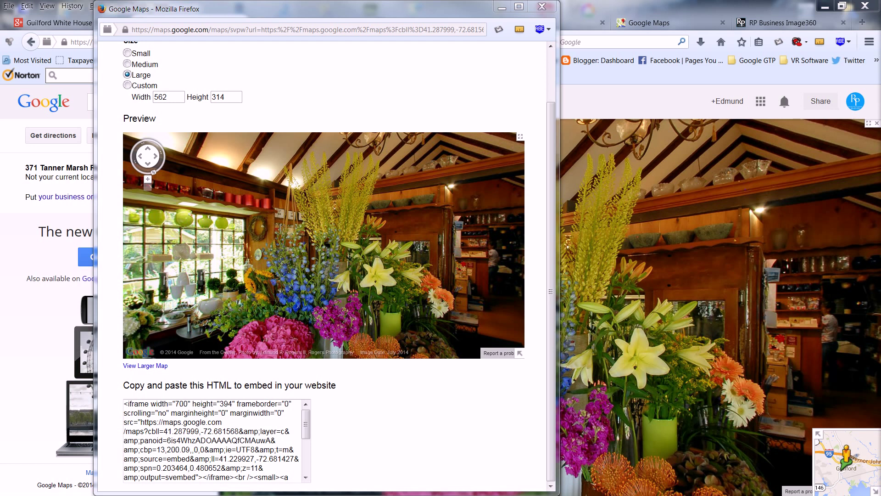
Step: On the RP Business Image360 page, rotate the embedded florist panorama, then open More Tours Here
left_click(771, 24)
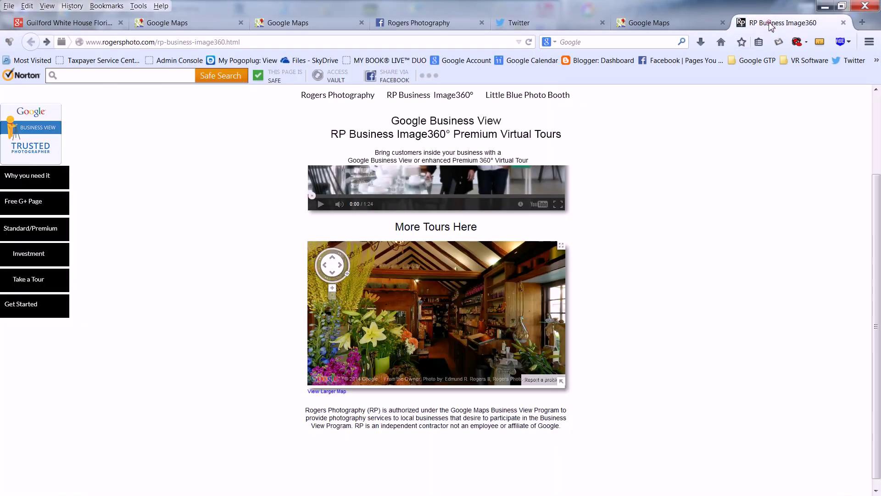
mouse_move(381, 301)
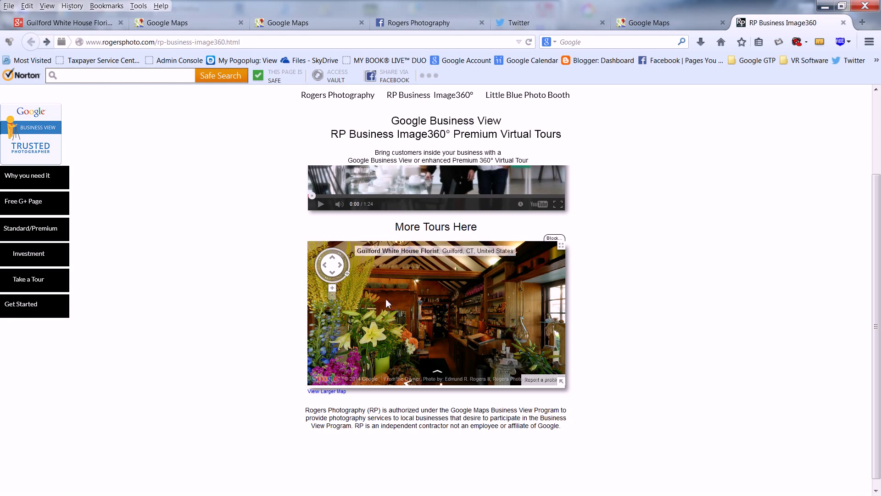
left_click_drag(386, 300, 494, 305)
left_click_drag(392, 300, 490, 307)
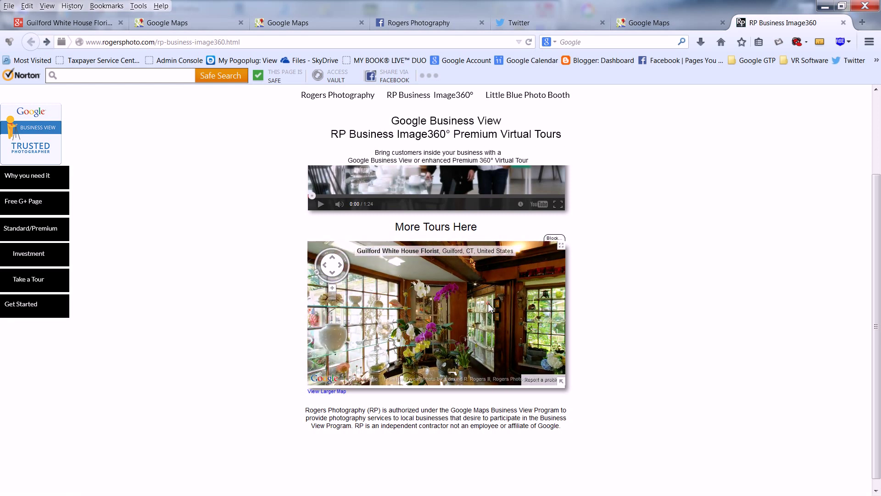
left_click(452, 230)
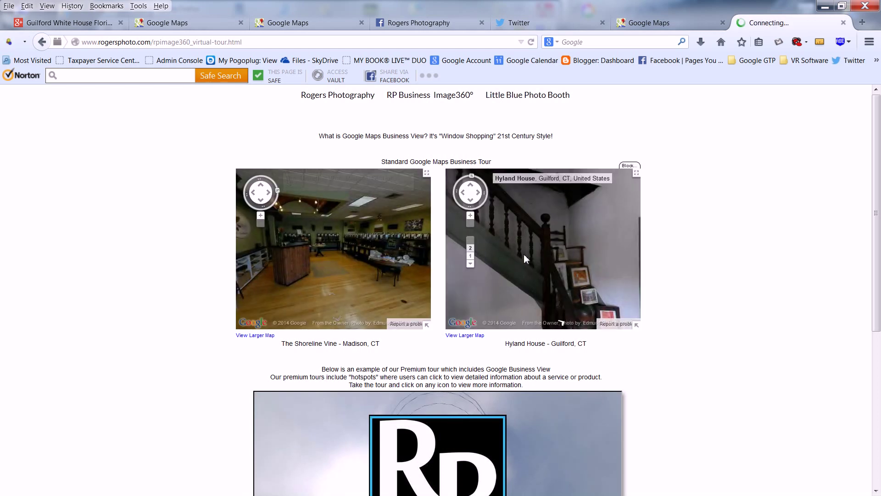
left_click(427, 176)
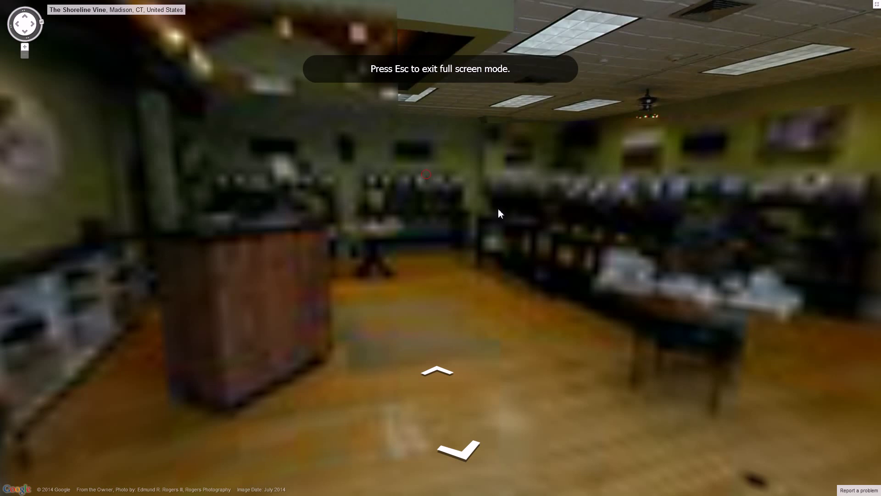